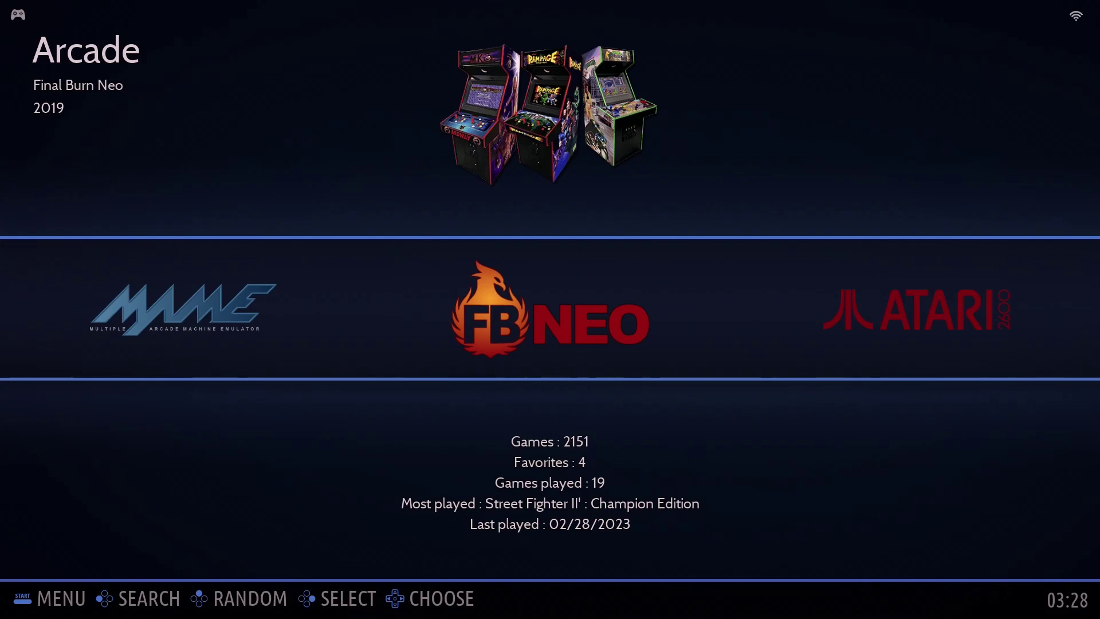
- Open EmuSon OS's main menu and enter NETWORK SETTINGS to confirm the console is connected
{"action": "key", "text": "Return"}
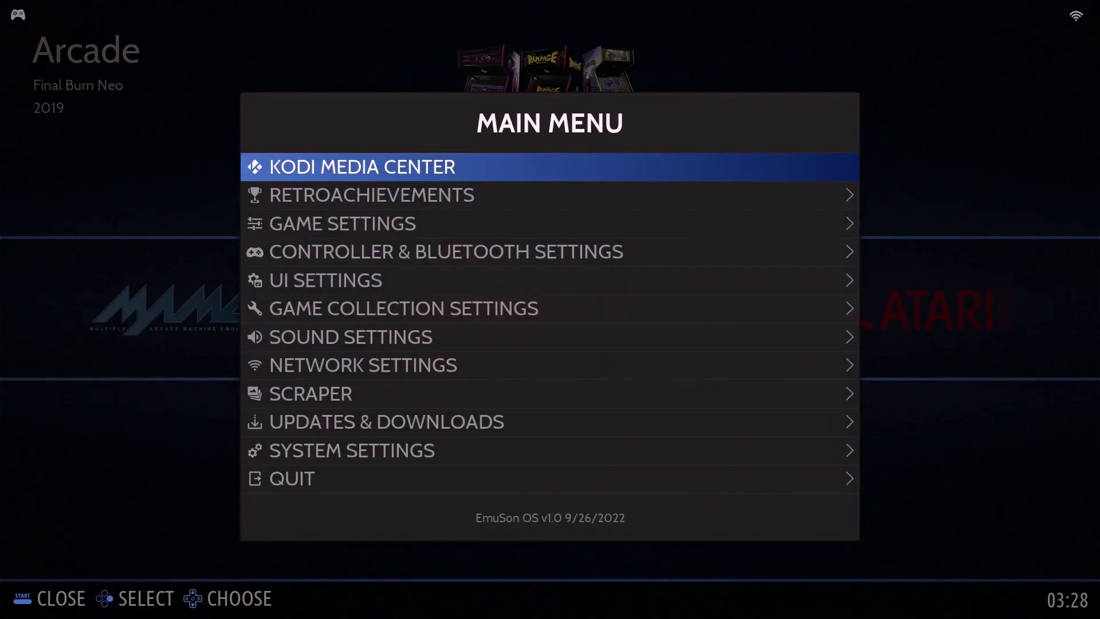
{"action": "key", "text": "Up"}
{"action": "key", "text": "Up"}
{"action": "key", "text": "Up"}
{"action": "key", "text": "Up"}
{"action": "key", "text": "Up"}
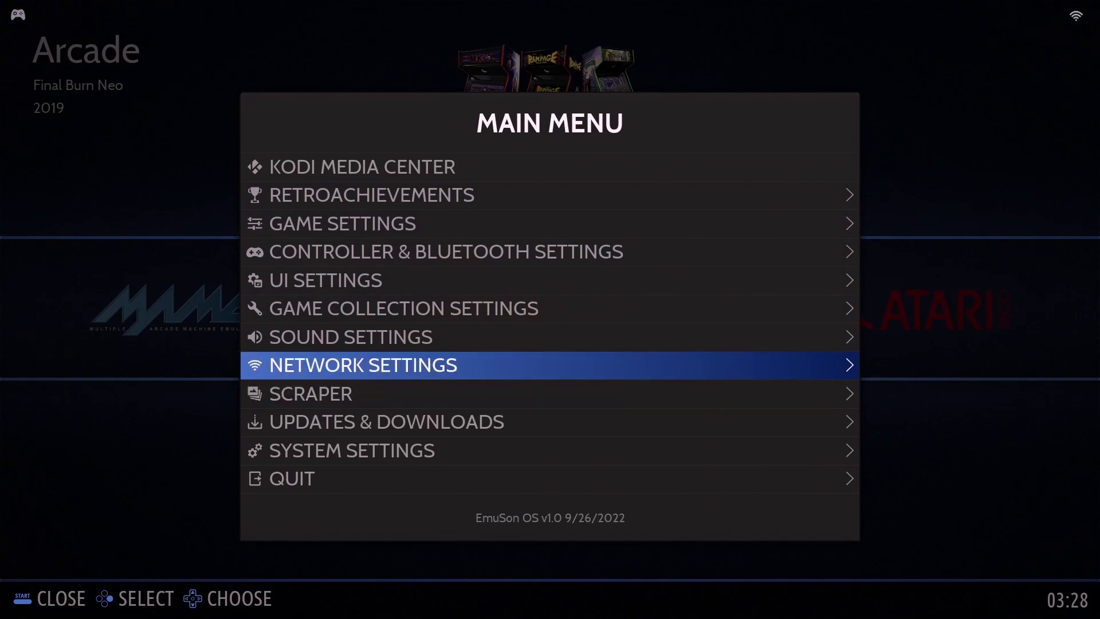
{"action": "key", "text": "Return"}
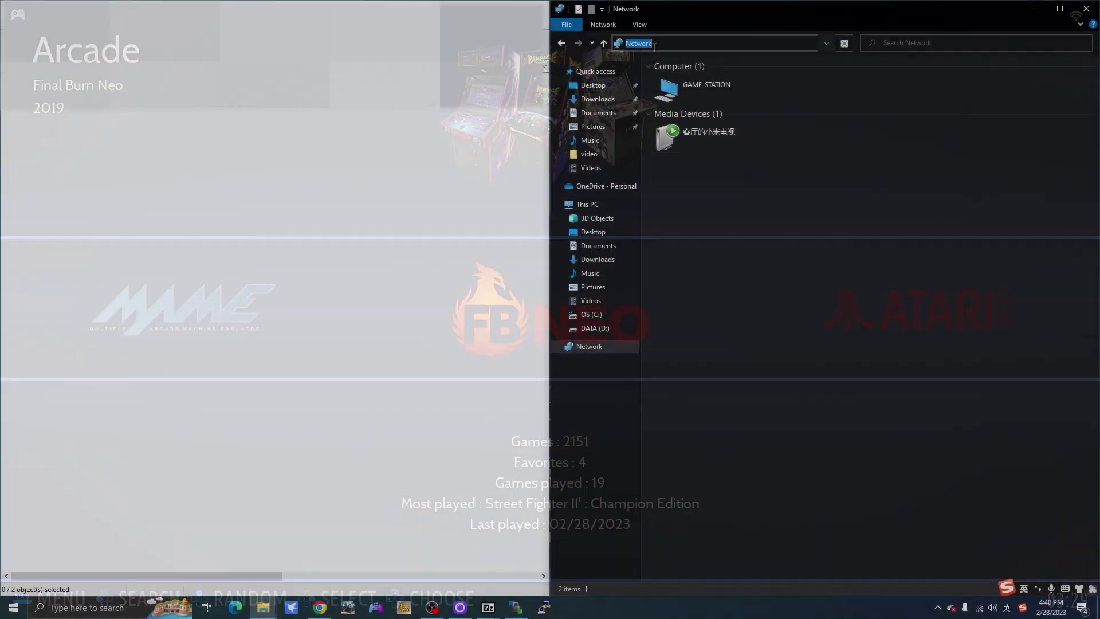
{"action": "type", "text": "92."}
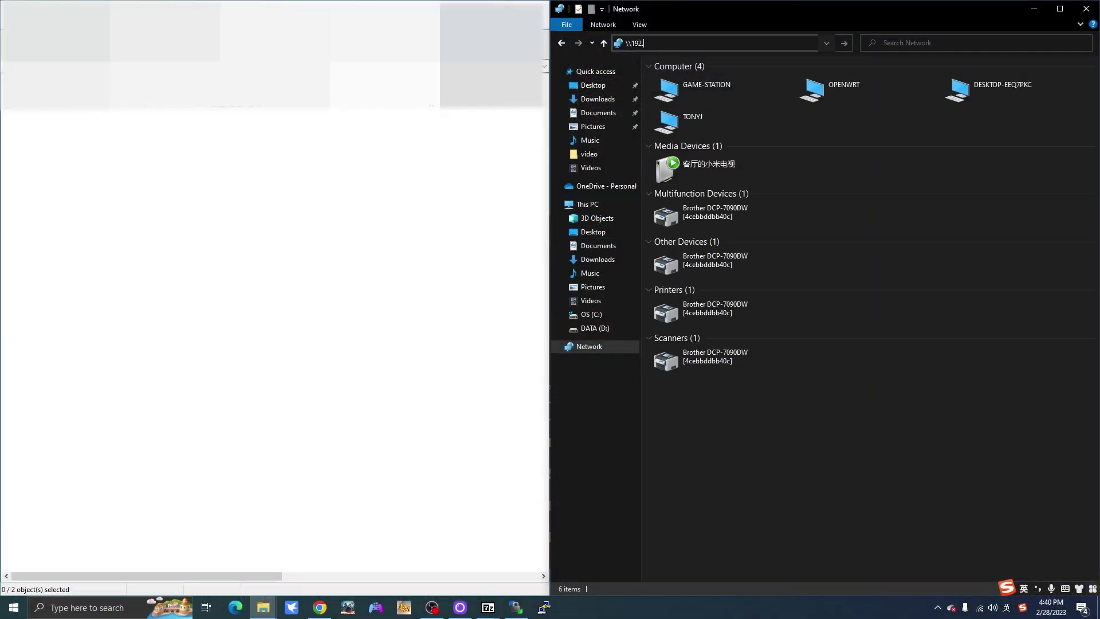
{"action": "type", "text": "168.10"}
{"action": "type", "text": ".23"}
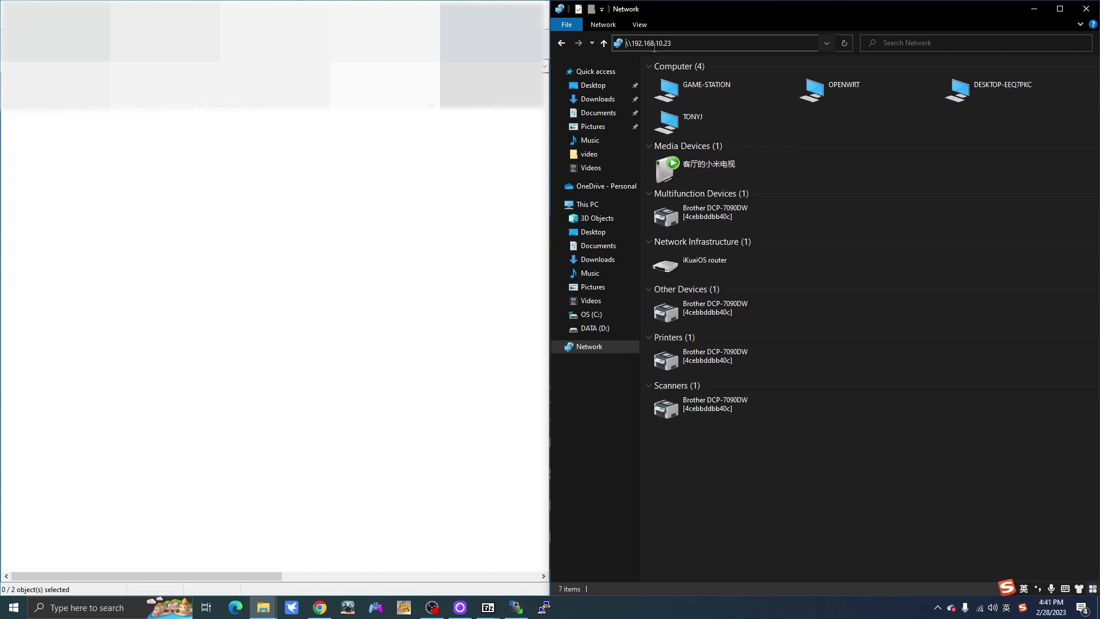
- Browse to \\192.168.10.23, open the console's share and select its roms folder
{"action": "key", "text": "Return"}
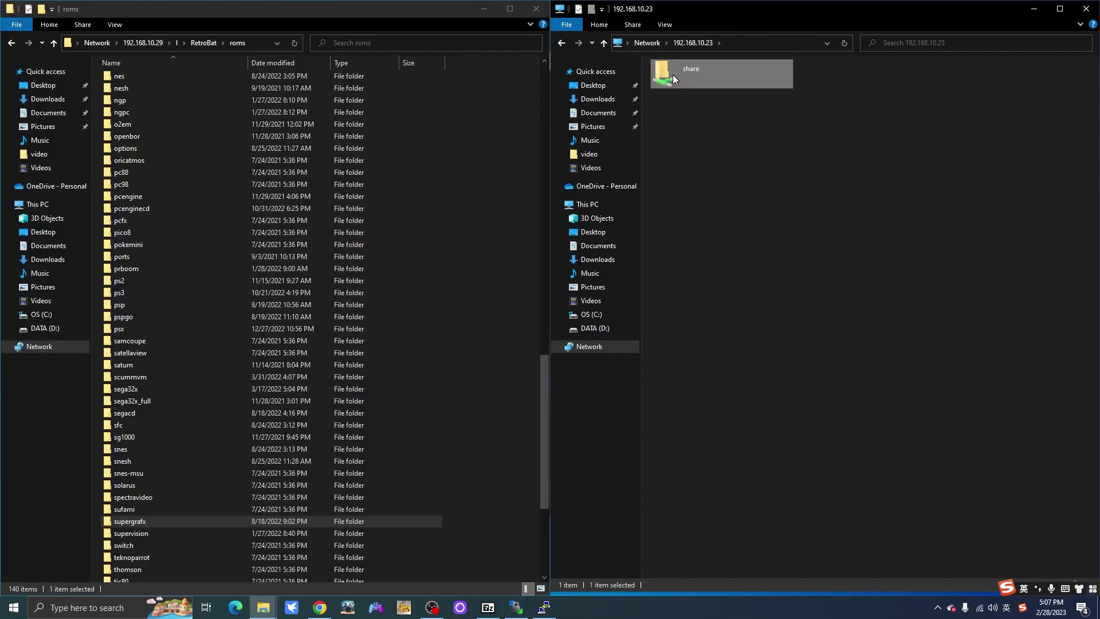
{"action": "double_click", "coordinate": [680, 78]}
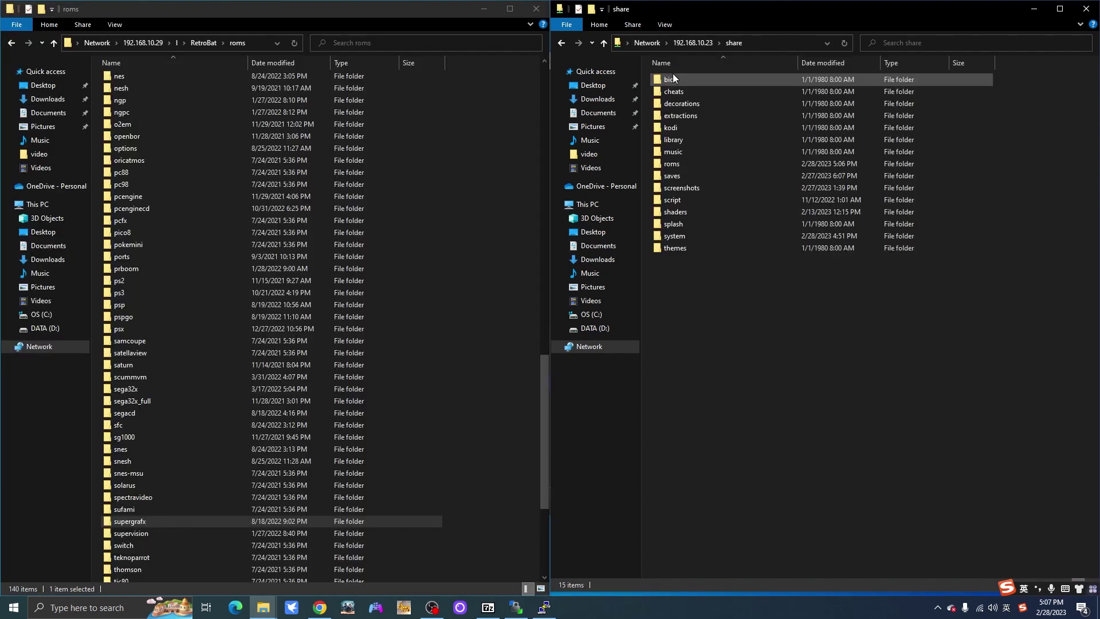
{"action": "left_click", "coordinate": [663, 164]}
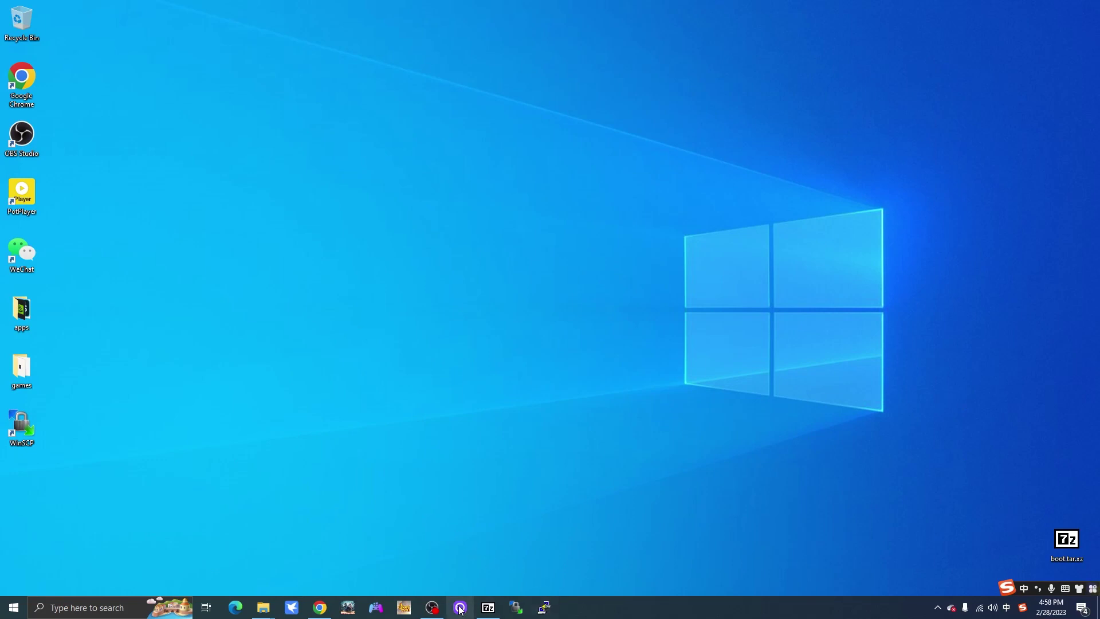
- Connect WinSCP to 192.168.10.23 over SFTP as root and browse the roms folders, opening dos
{"action": "left_click", "coordinate": [517, 608]}
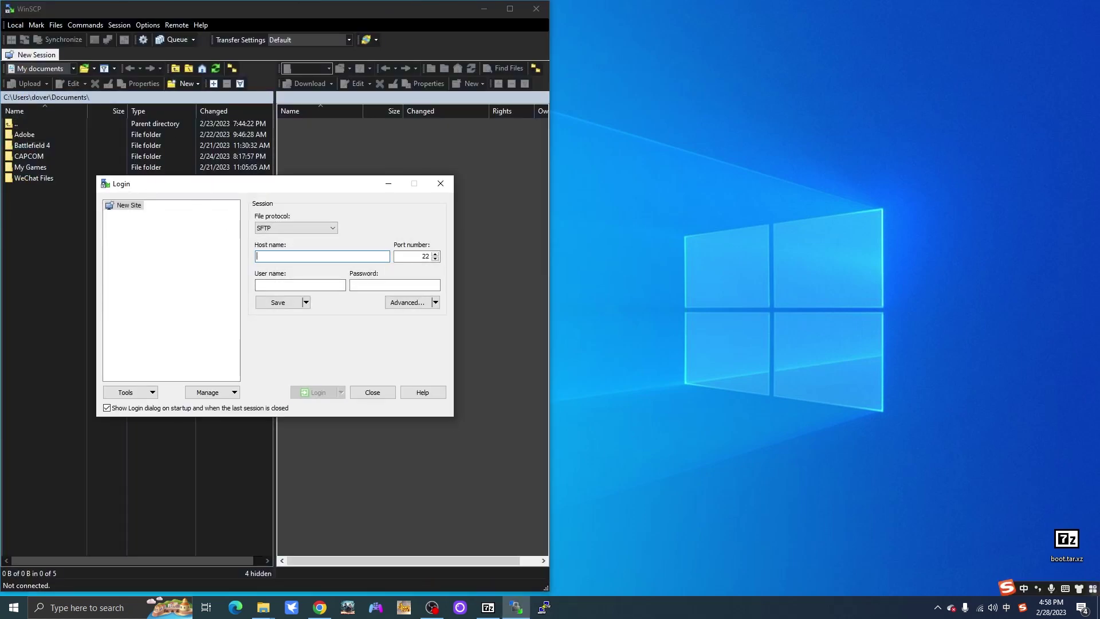
{"action": "type", "text": "192.168.10.23"}
{"action": "key", "text": "Tab"}
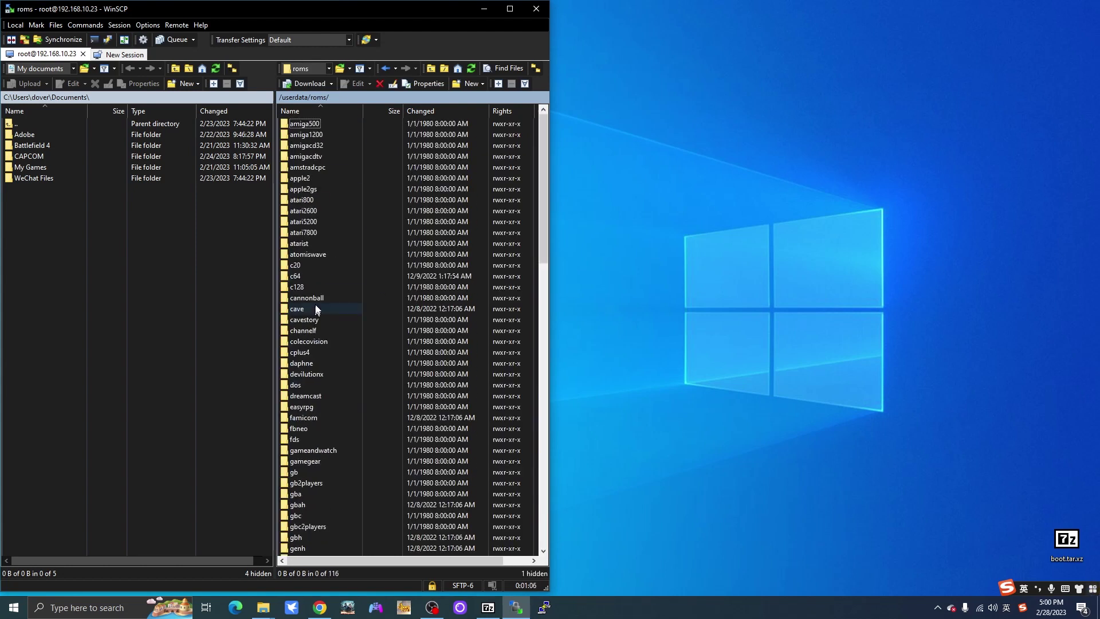
{"action": "left_click", "coordinate": [307, 255]}
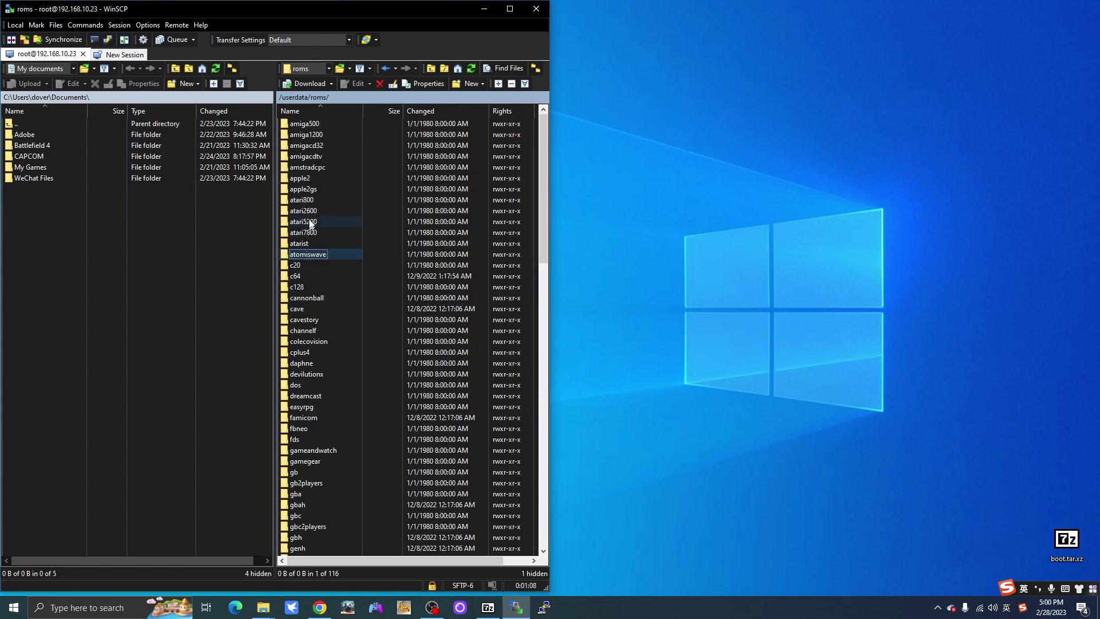
{"action": "double_click", "coordinate": [302, 394]}
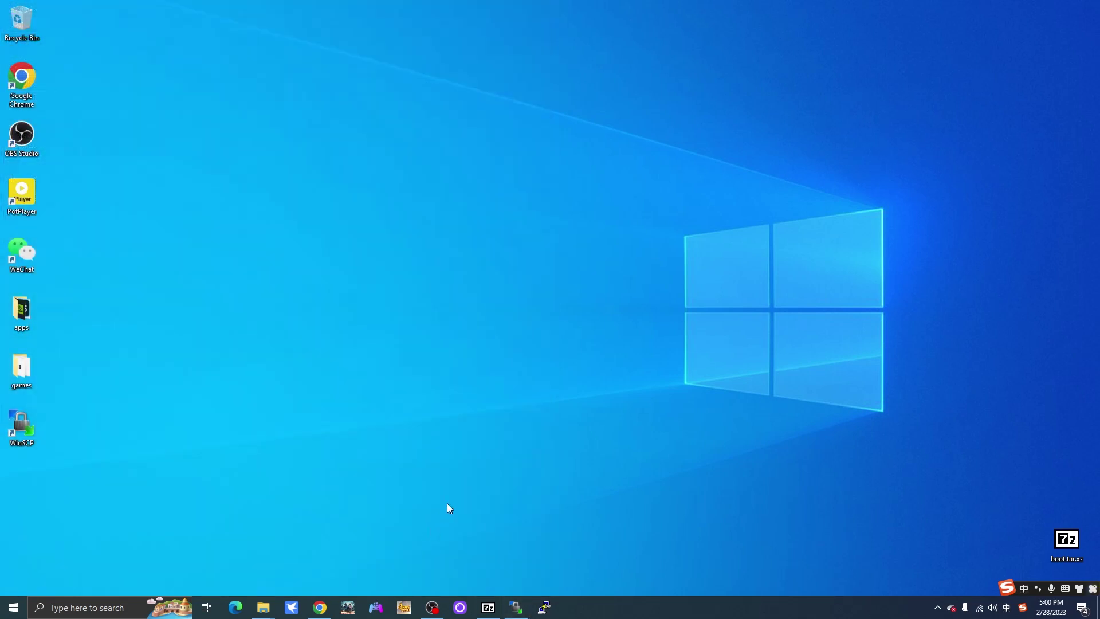
- SSH into 192.168.10.23 with PuTTY, log in as root and run ls in /userdata/system
{"action": "left_click", "coordinate": [516, 608]}
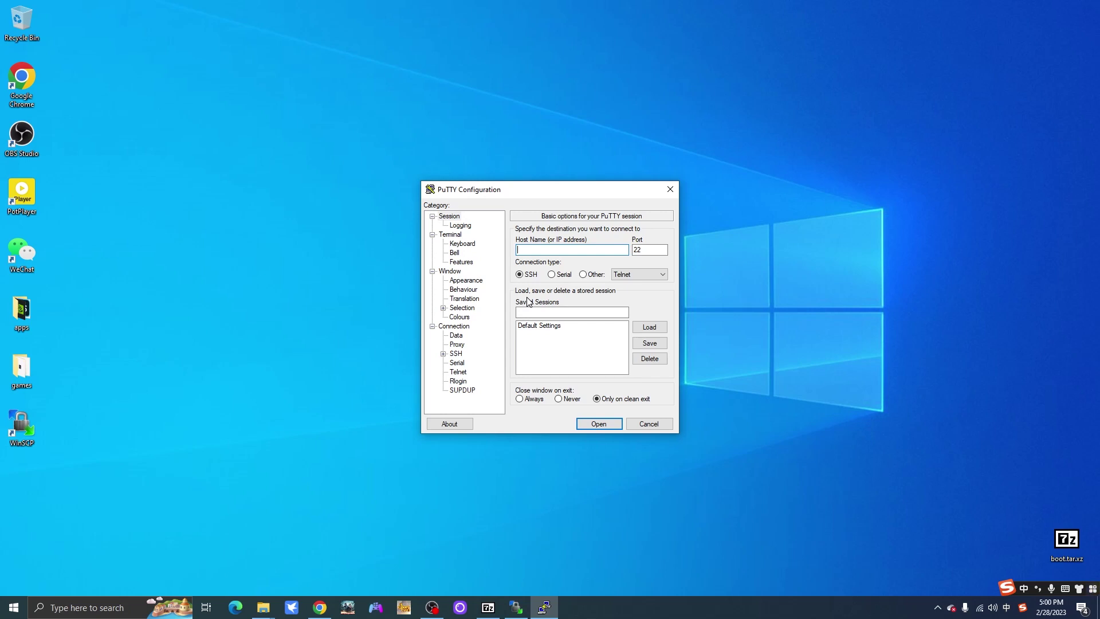
{"action": "type", "text": "192.168.10.23"}
{"action": "key", "text": "Return"}
{"action": "type", "text": "root"}
{"action": "key", "text": "Return"}
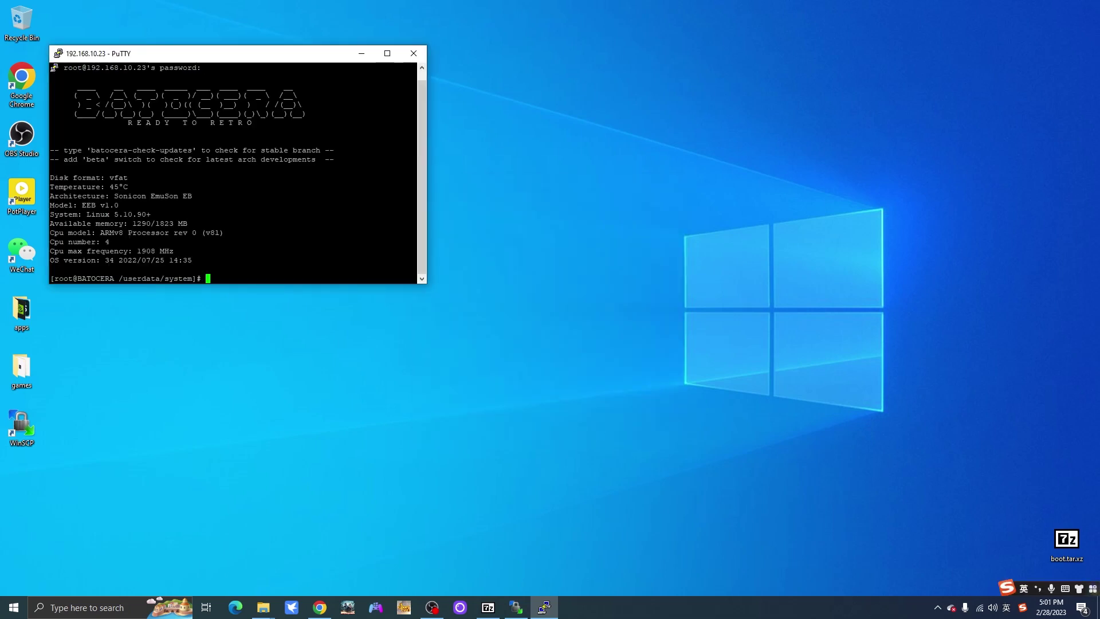
{"action": "type", "text": "ls"}
{"action": "key", "text": "Return"}
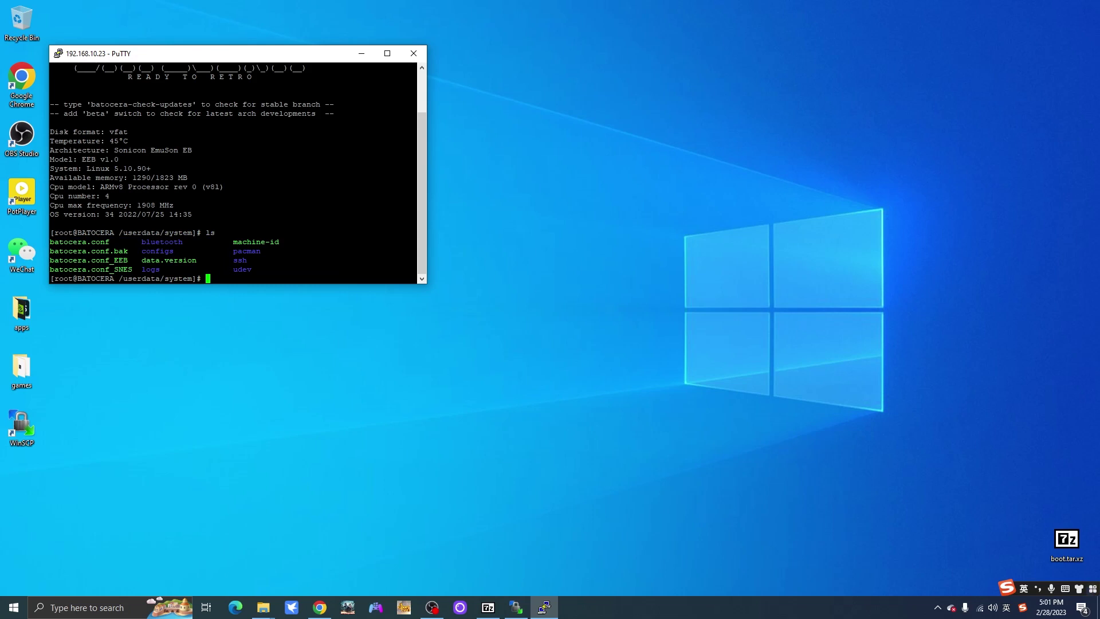